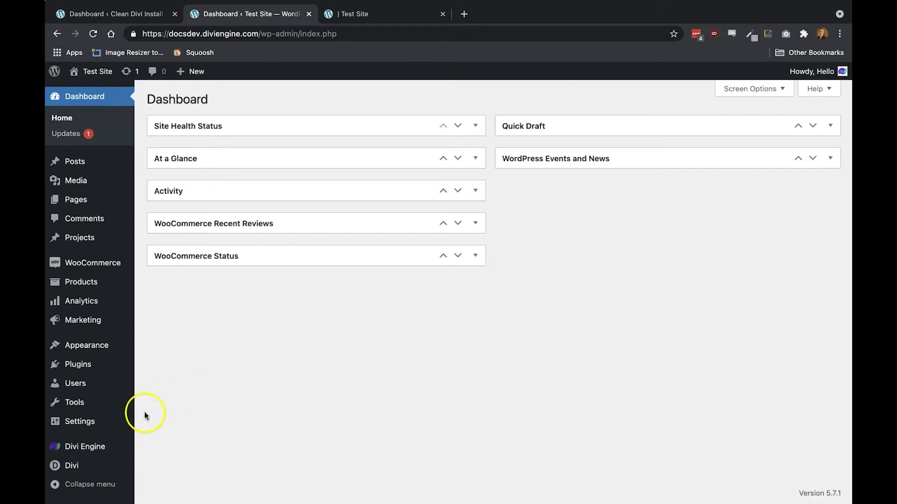
From Divi Engine's Mega Menu list, edit Menu 1 and bring its Mega Menu Style box into view
mouse_move(93, 448)
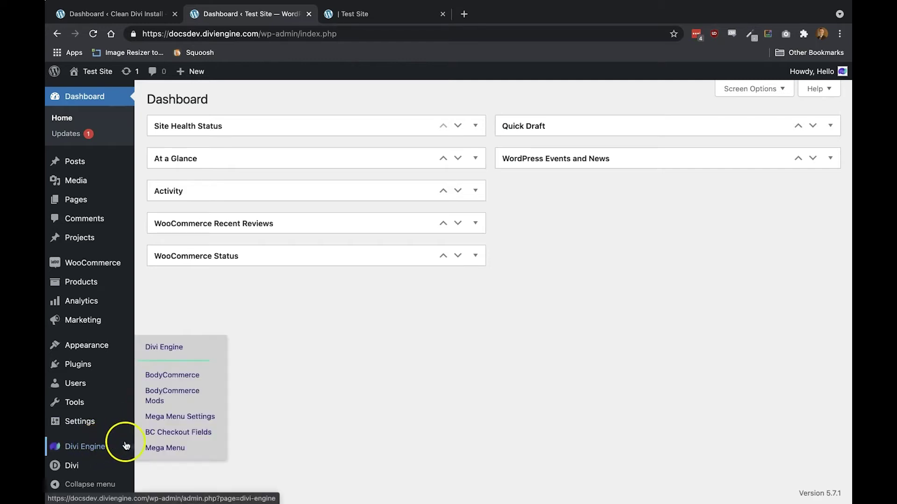
left_click(177, 449)
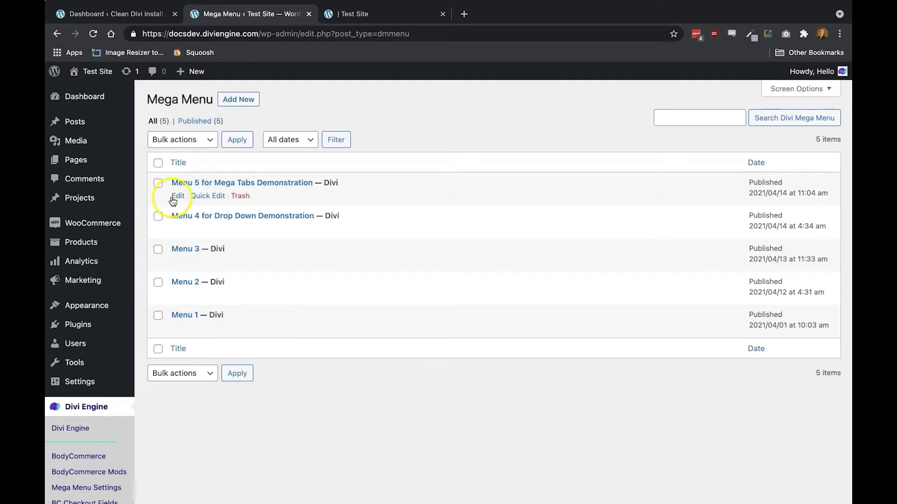
left_click(177, 328)
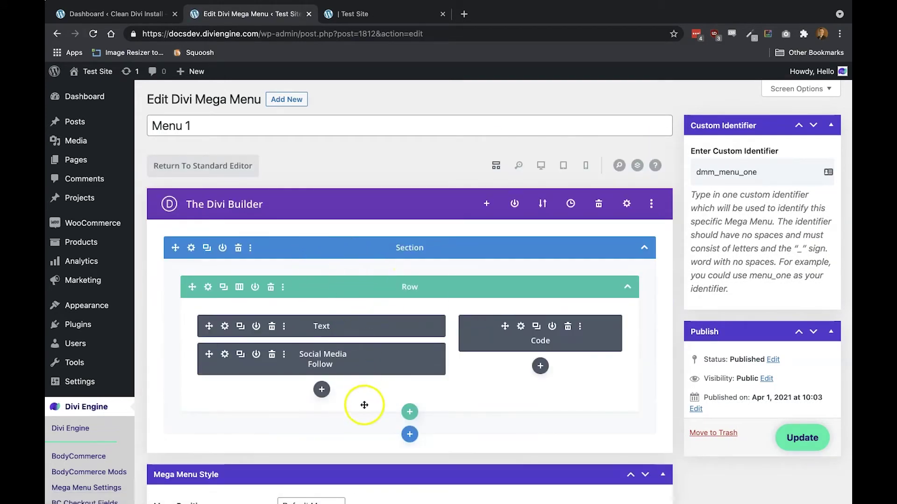
scroll(365, 409, "down", 1)
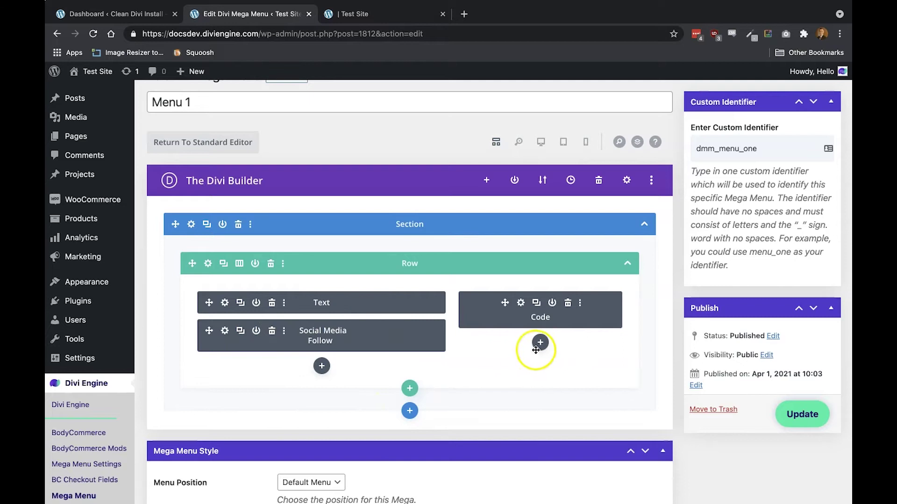
scroll(410, 353, "down", 5)
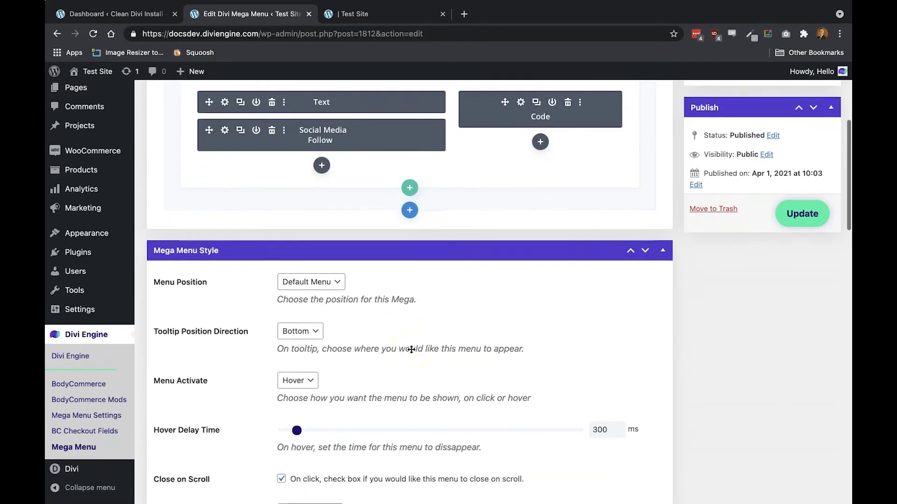
left_click(339, 230)
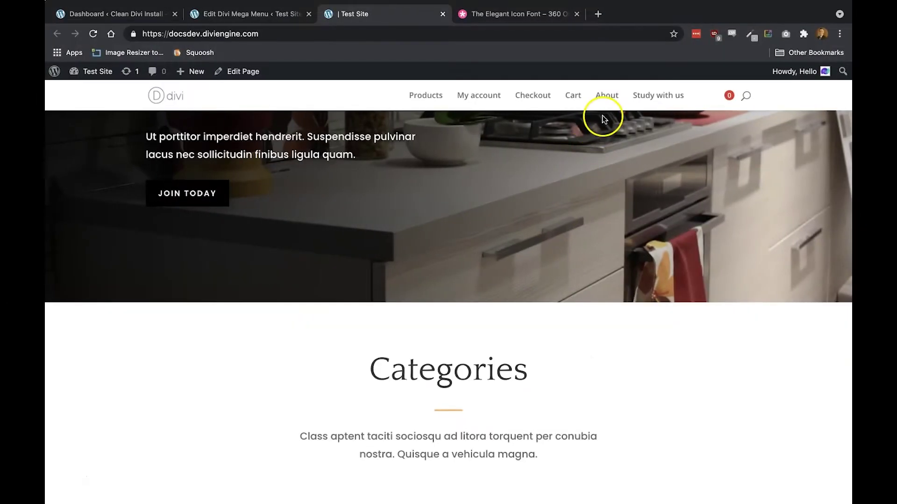
mouse_move(604, 96)
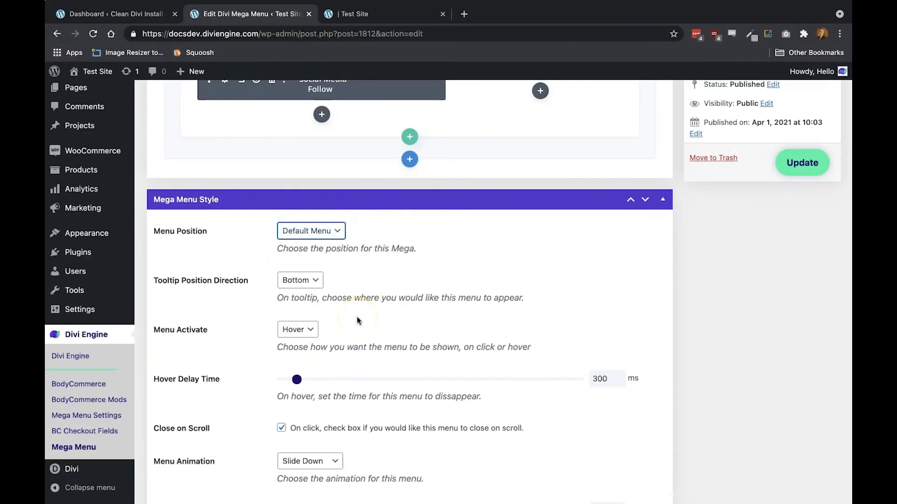
scroll(359, 320, "down", 1)
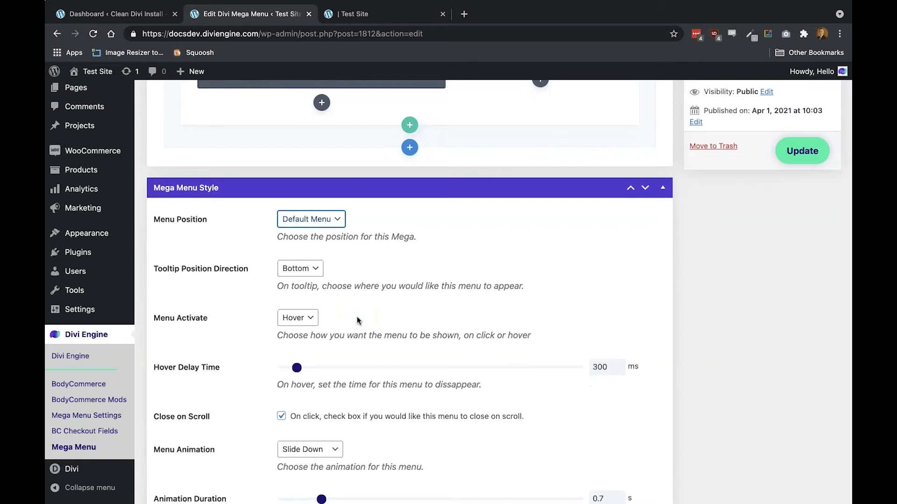
scroll(357, 317, "down", 2)
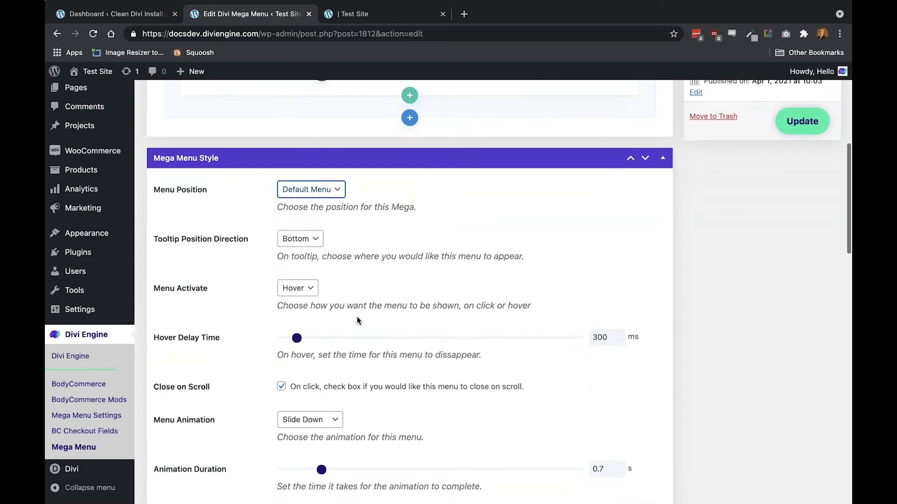
left_click(339, 199)
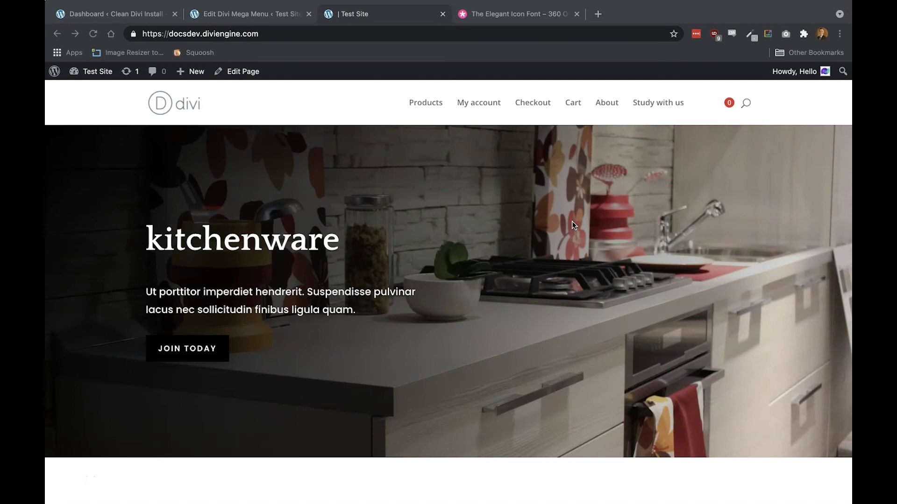
scroll(394, 278, "down", 3)
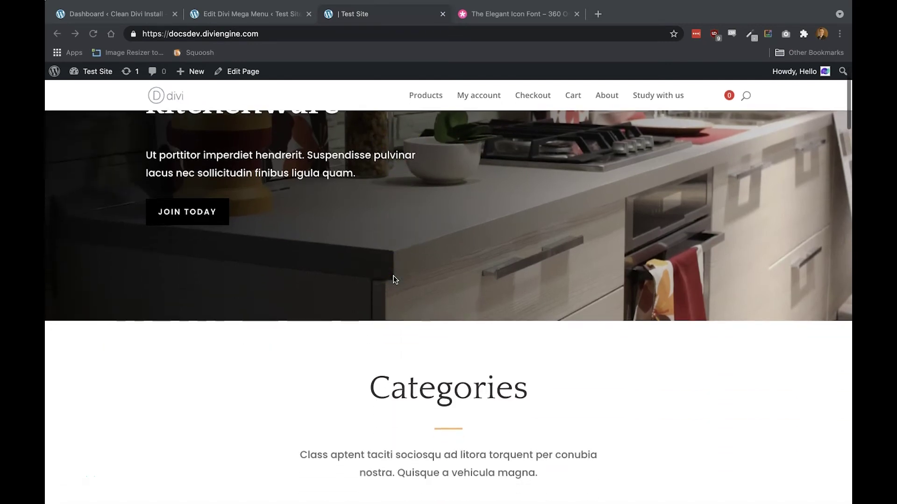
left_click(209, 213)
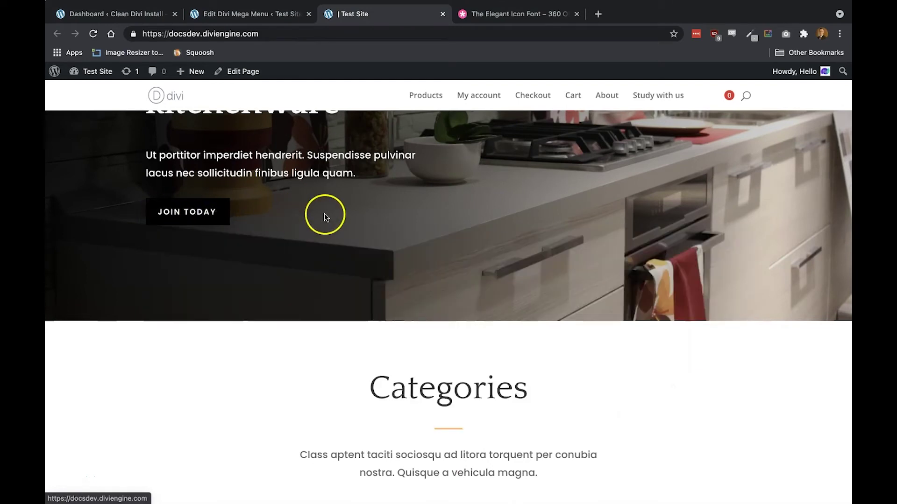
mouse_move(215, 210)
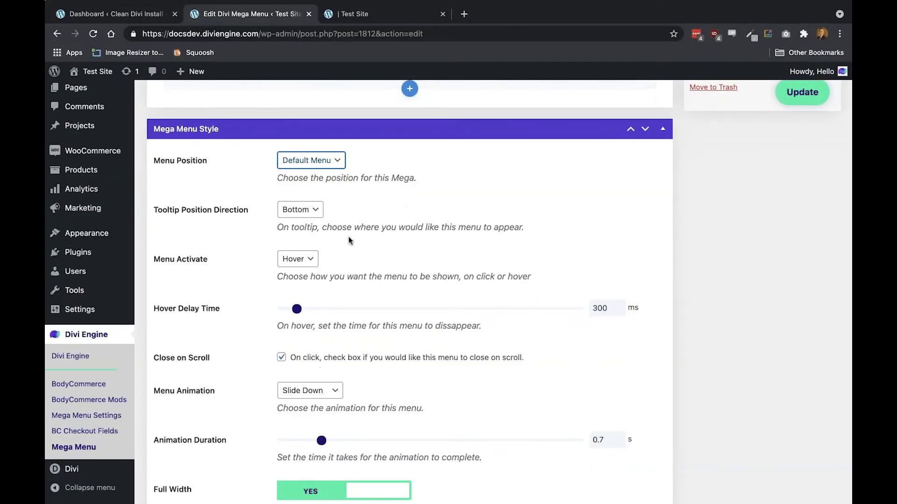
scroll(349, 239, "down", 3)
left_click(294, 270)
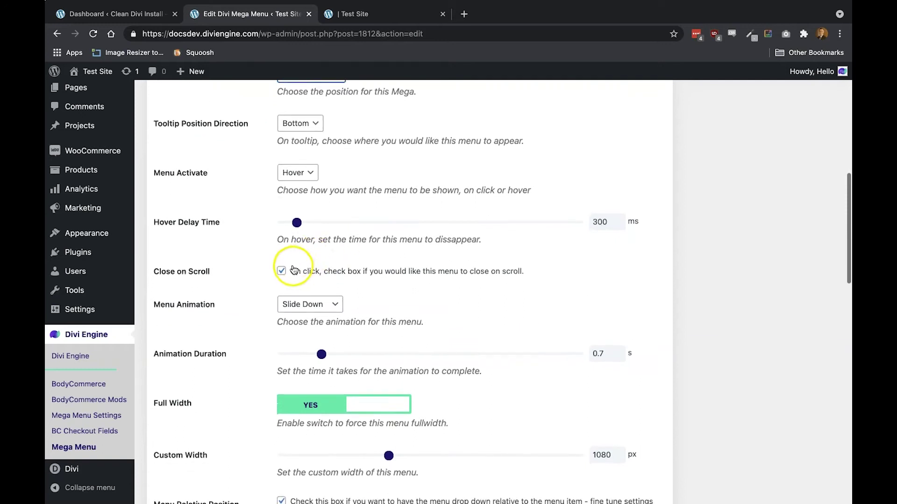
left_click(312, 305)
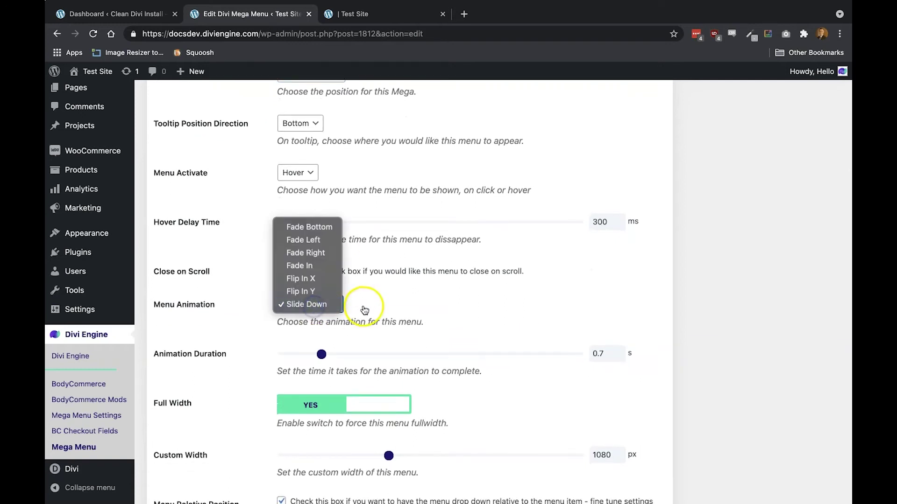
left_click(365, 311)
scroll(365, 310, "down", 3)
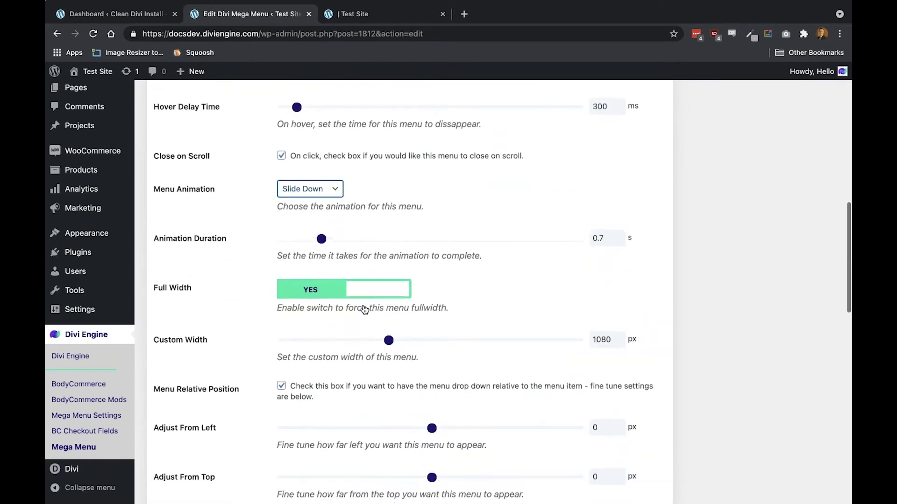
left_click(373, 286)
left_click(342, 288)
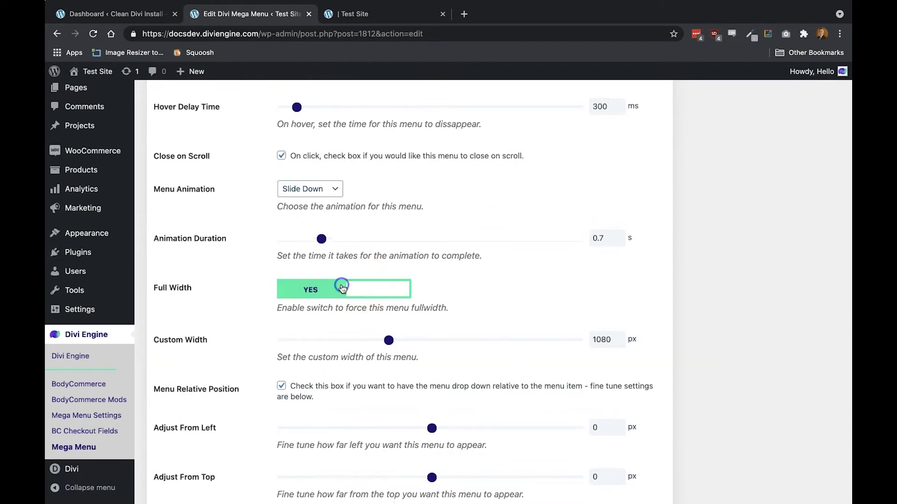
scroll(377, 374, "down", 3)
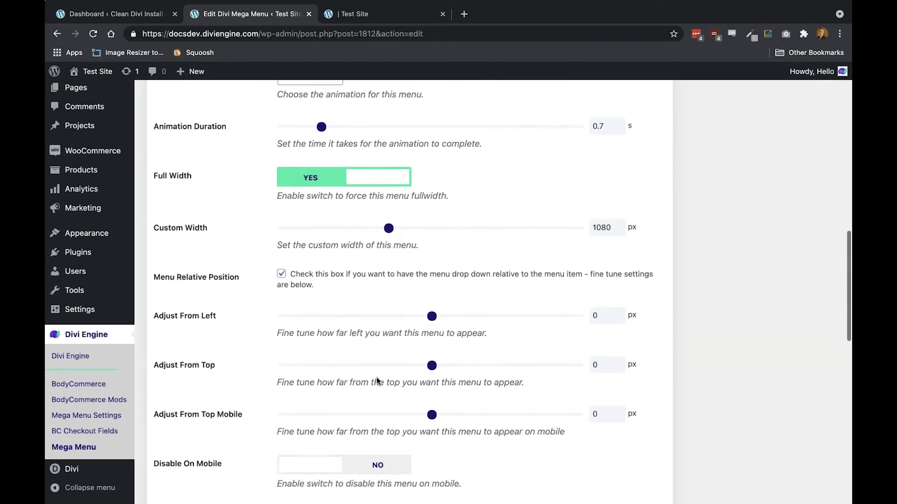
scroll(376, 381, "down", 2)
left_click(328, 397)
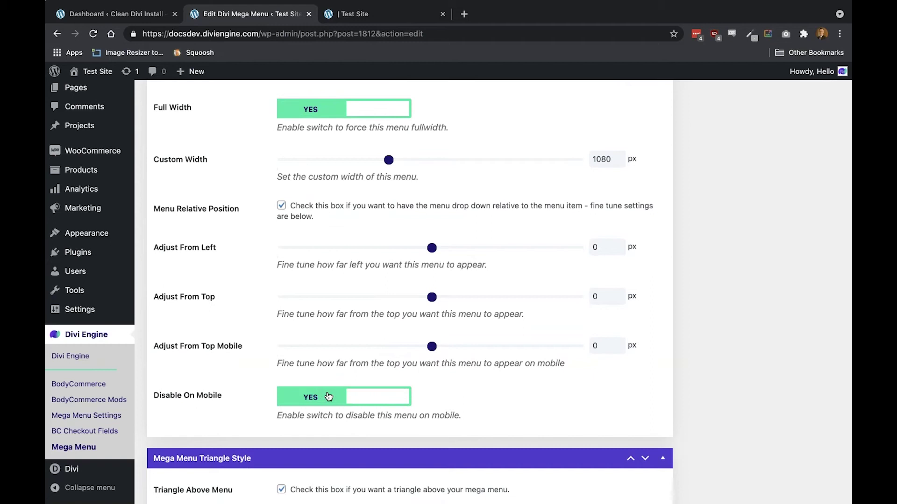
left_click(355, 401)
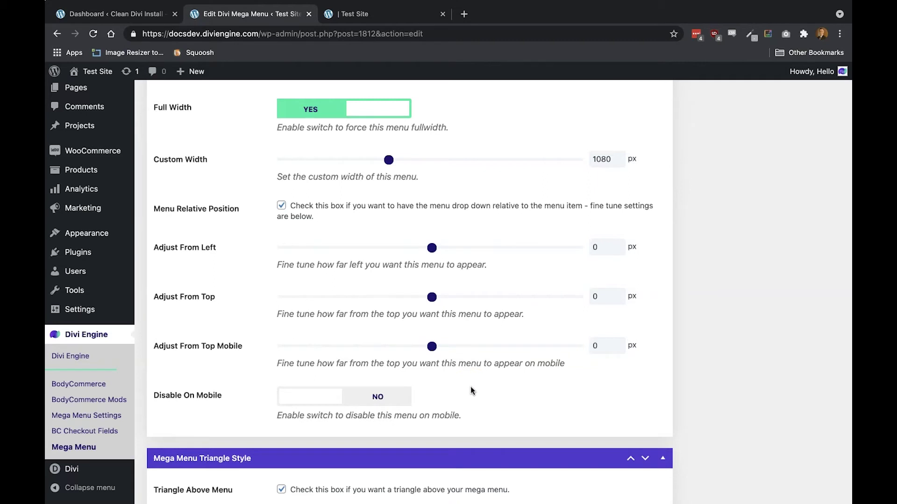
scroll(471, 390, "down", 4)
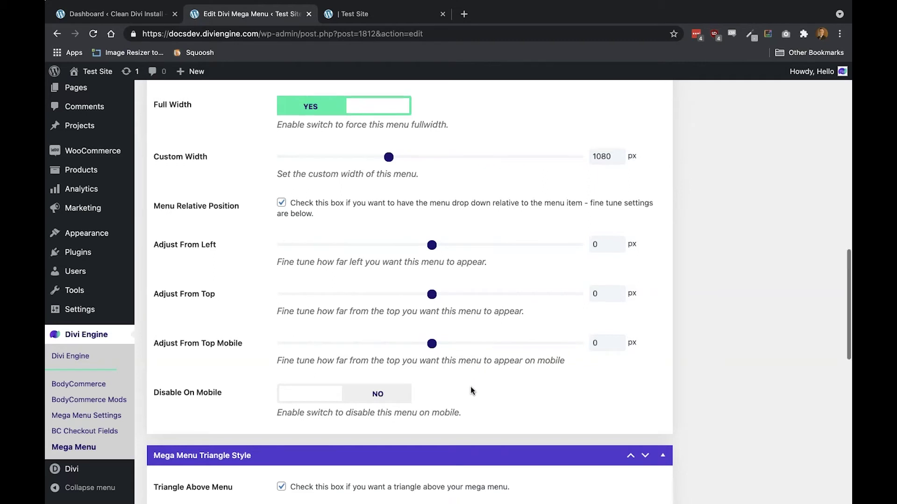
scroll(470, 386, "down", 3)
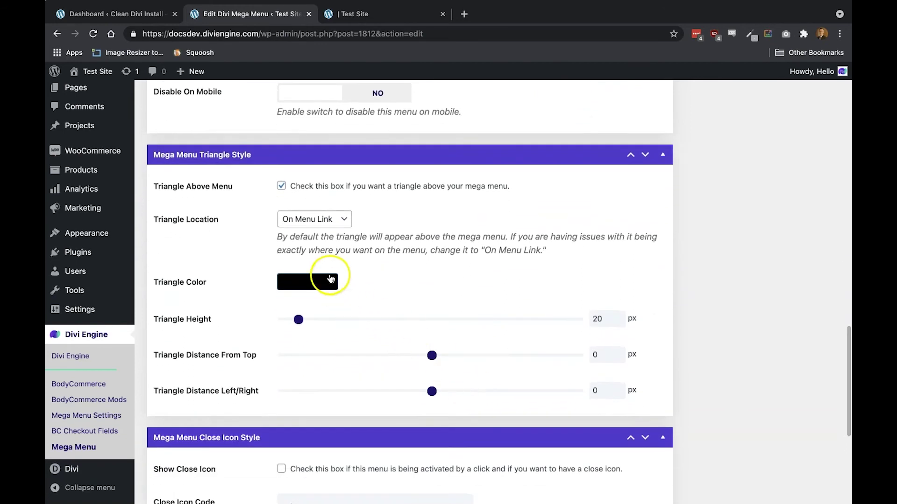
left_click(297, 190)
left_click(296, 188)
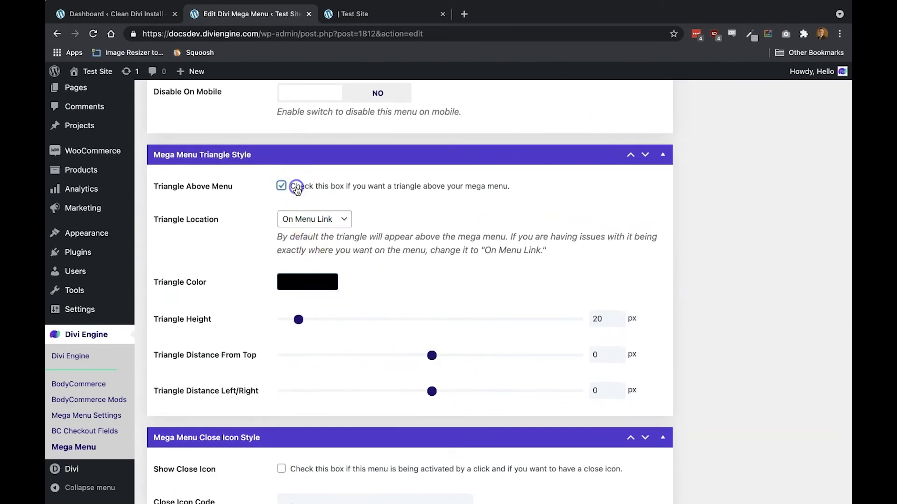
left_click(344, 224)
left_click(395, 215)
left_click(324, 289)
left_click(462, 278)
scroll(462, 277, "down", 2)
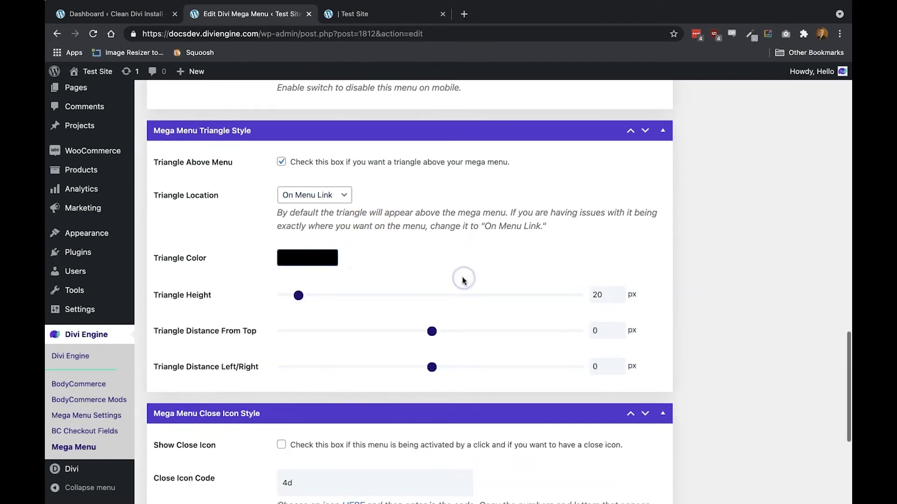
left_click_drag(322, 263, 300, 270)
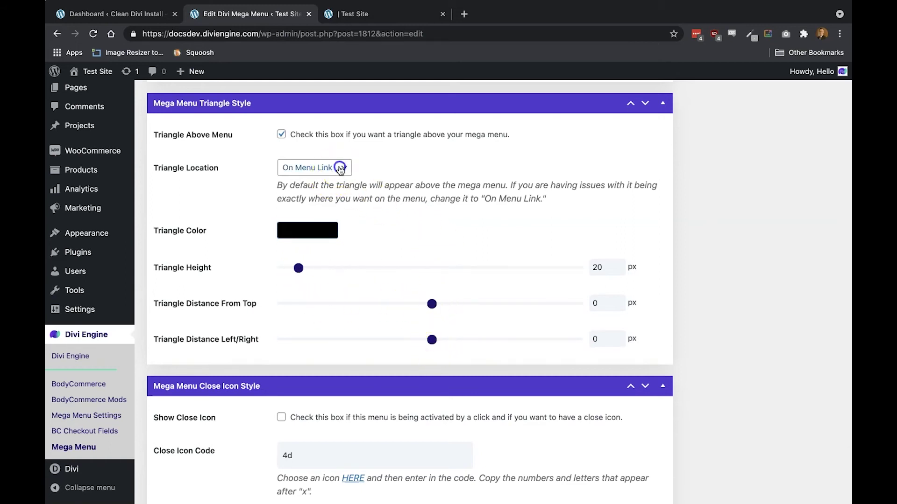
left_click(340, 168)
left_click(381, 207)
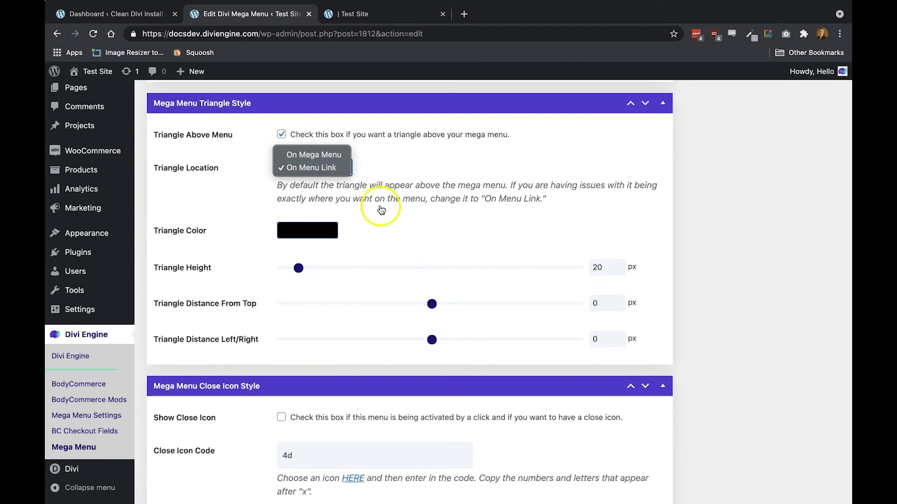
scroll(391, 292, "down", 5)
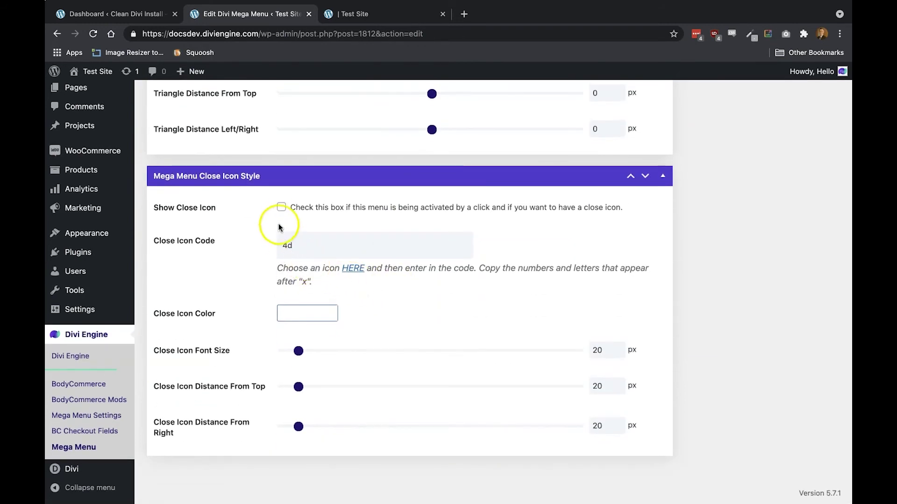
left_click(281, 209)
left_click(282, 209)
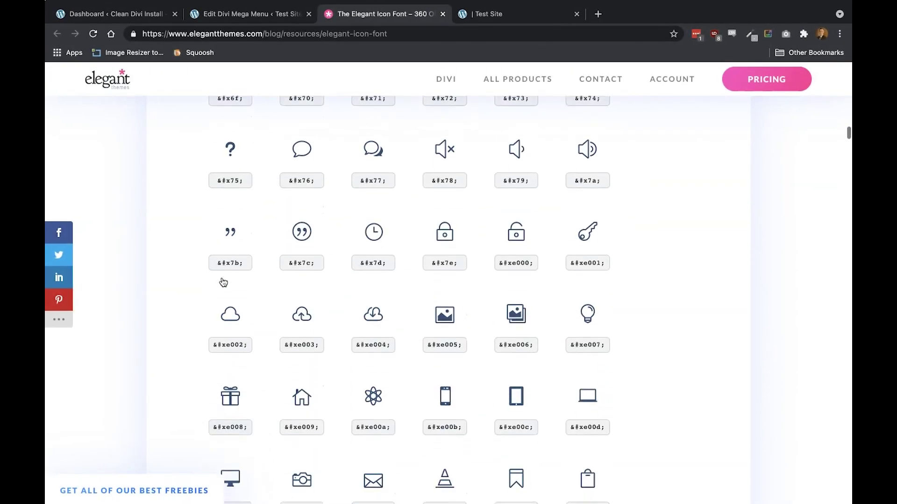
scroll(223, 282, "down", 20)
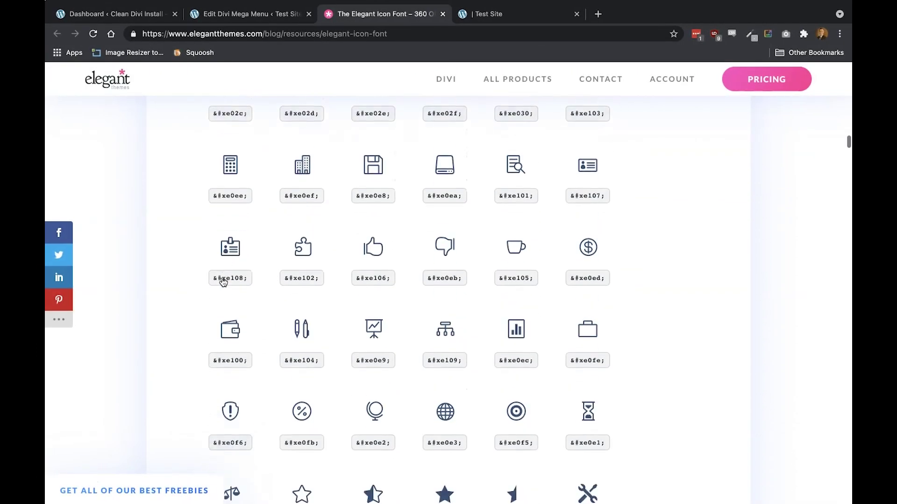
scroll(223, 282, "down", 18)
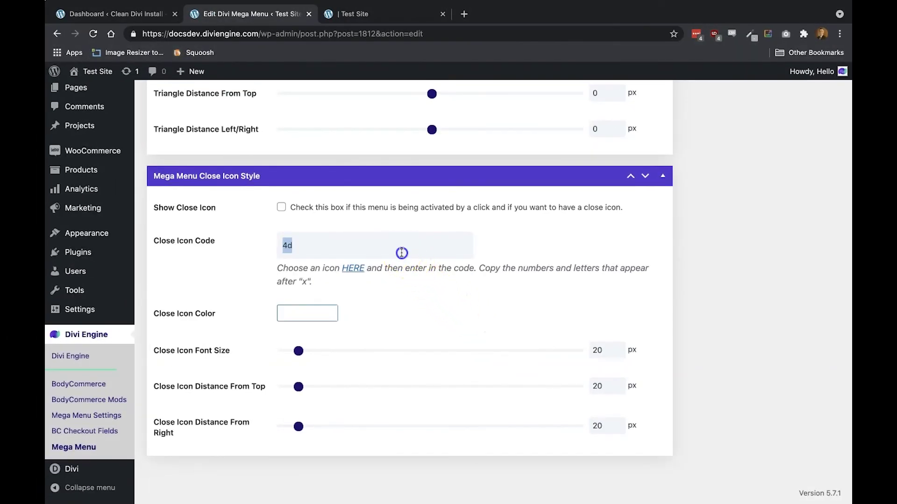
left_click(470, 301)
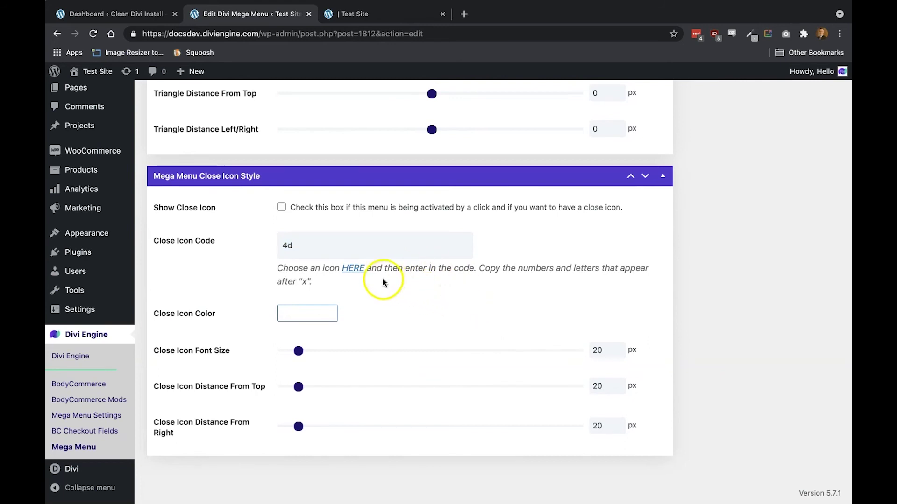